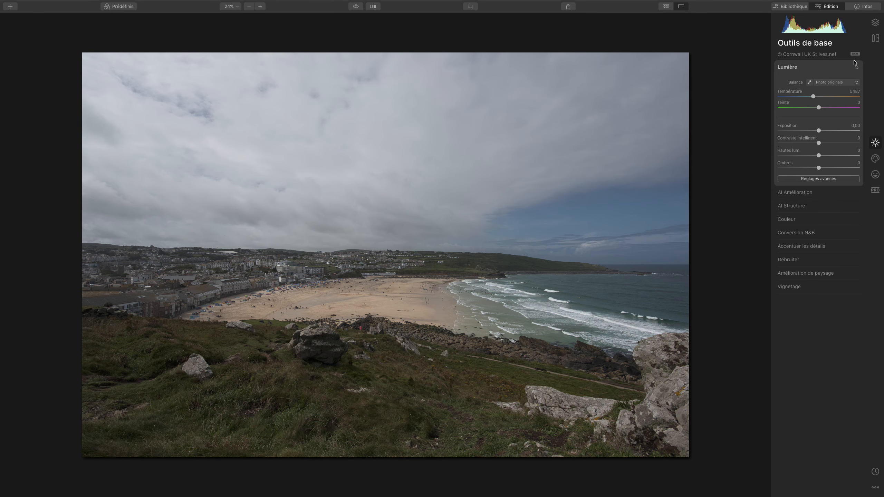
# - Enable automatic distortion correction, chromatic aberration removal and fringe removal in the lens and geometry settings
pyautogui.click(875, 38)
pyautogui.click(794, 116)
pyautogui.click(795, 124)
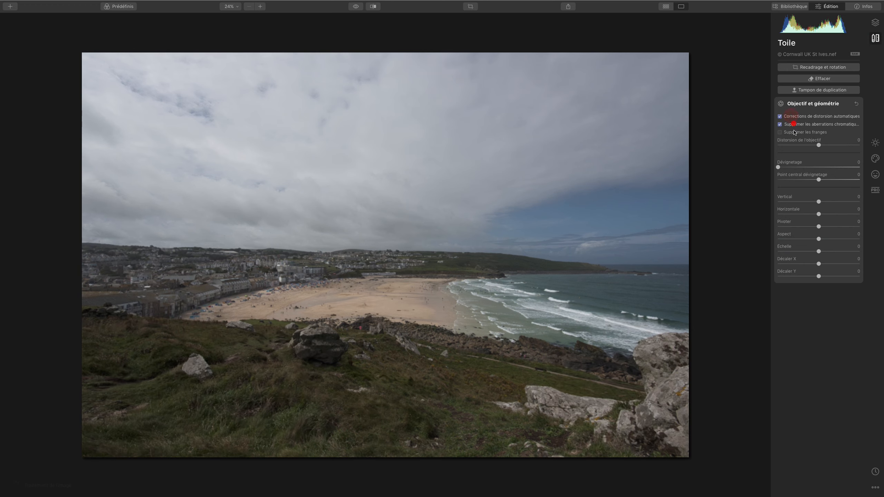
pyautogui.click(796, 133)
# - Cool the white balance temperature to 4977 and set AI Accent to 24
pyautogui.click(876, 142)
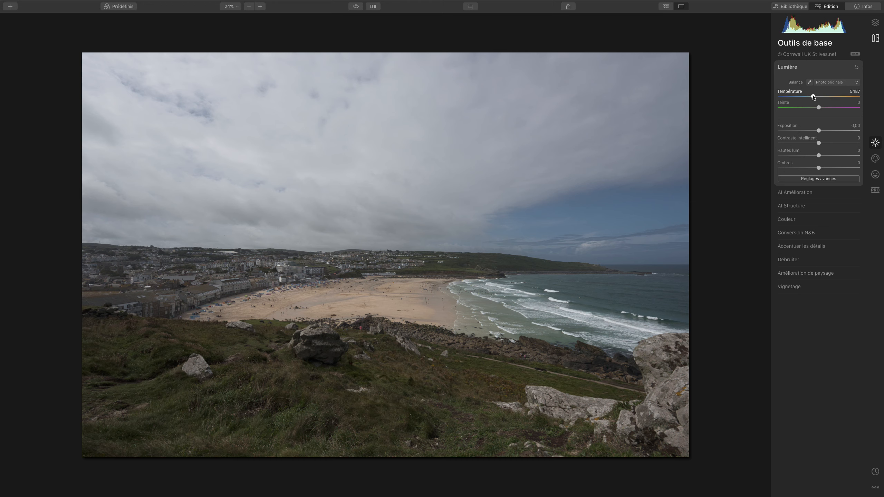
pyautogui.moveTo(814, 97); pyautogui.dragTo(810, 98)
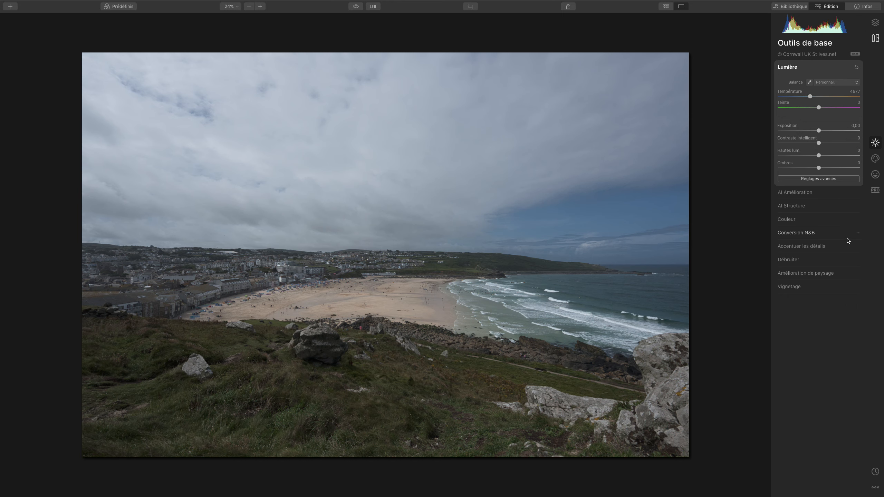
pyautogui.click(804, 192)
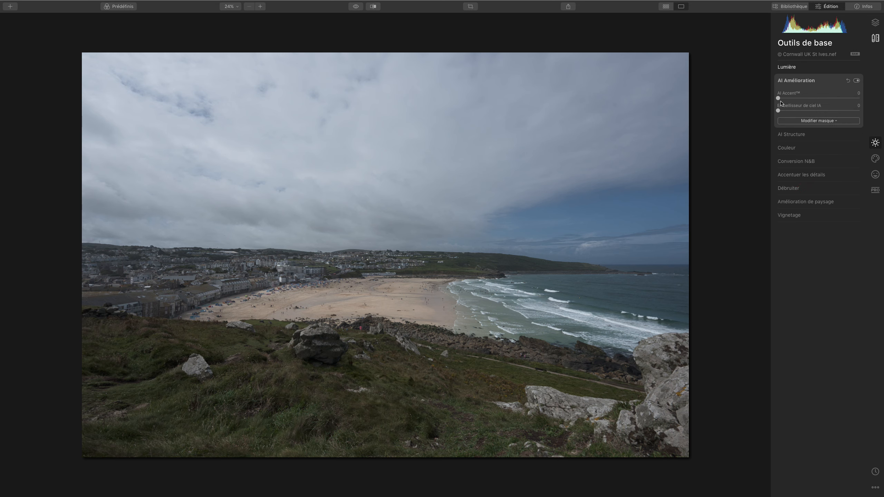
pyautogui.moveTo(780, 97)
pyautogui.mouseDown()
pyautogui.moveTo(810, 98)
pyautogui.moveTo(768, 91)
pyautogui.moveTo(832, 97)
pyautogui.moveTo(782, 99)
pyautogui.moveTo(799, 99)
pyautogui.mouseUp()
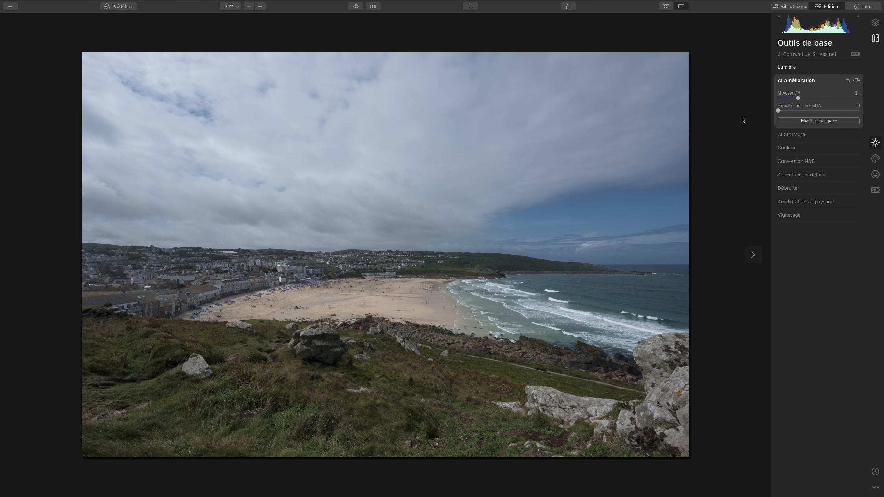
pyautogui.press('j')
# - Add a new adjustment layer above the Cornwall beach photo
pyautogui.click(876, 23)
pyautogui.click(856, 43)
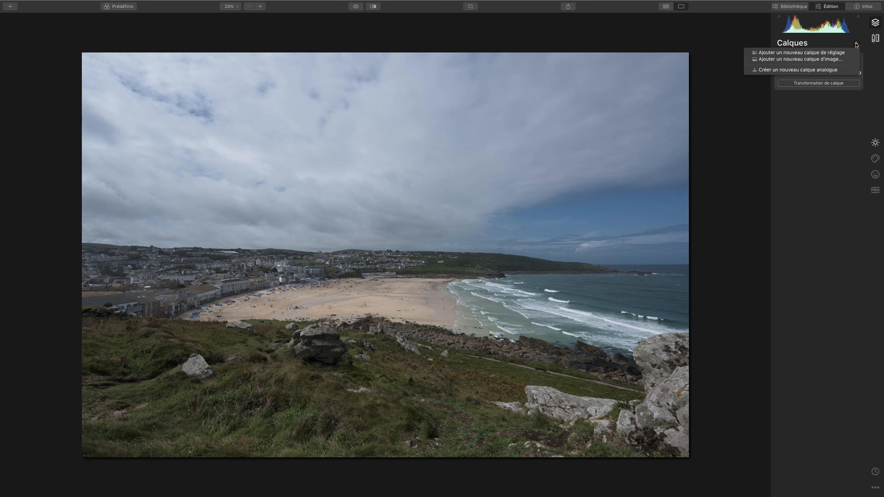
pyautogui.click(838, 56)
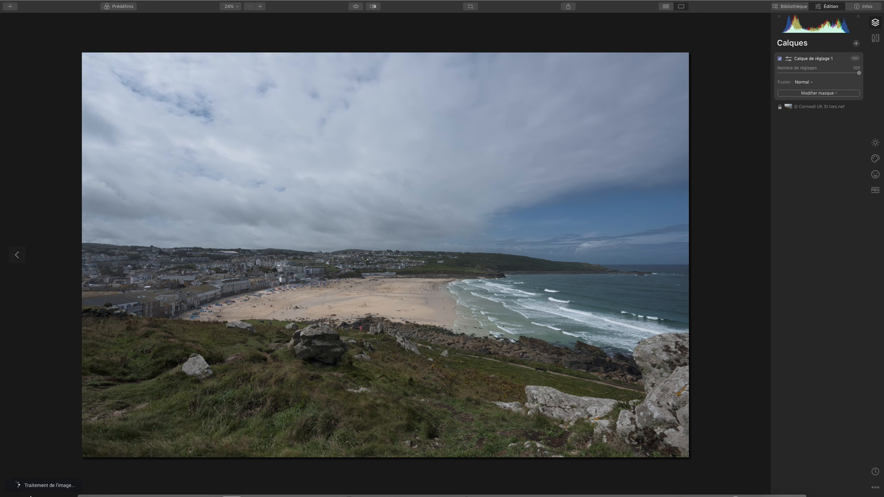
# - Try the first two presets of the Eddy Kinol Dramatic weather collection on the adjustment layer, and apply the seventh
pyautogui.click(120, 7)
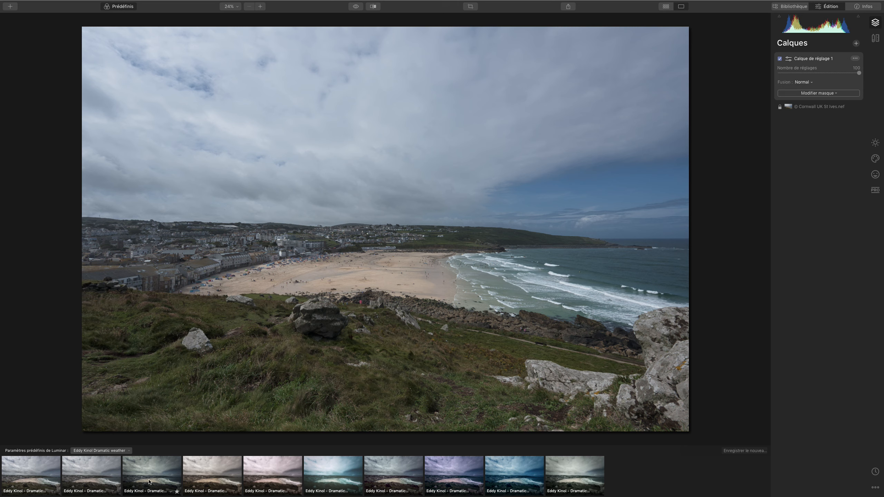
pyautogui.click(42, 479)
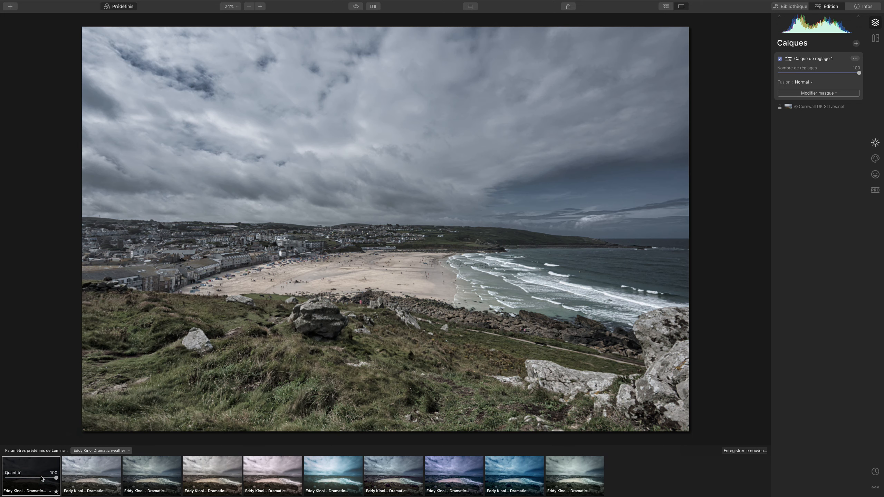
pyautogui.click(101, 474)
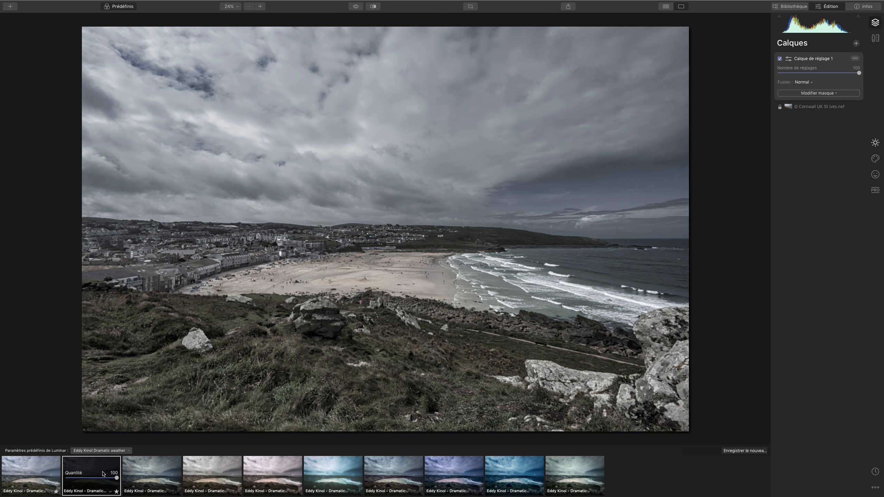
pyautogui.click(389, 478)
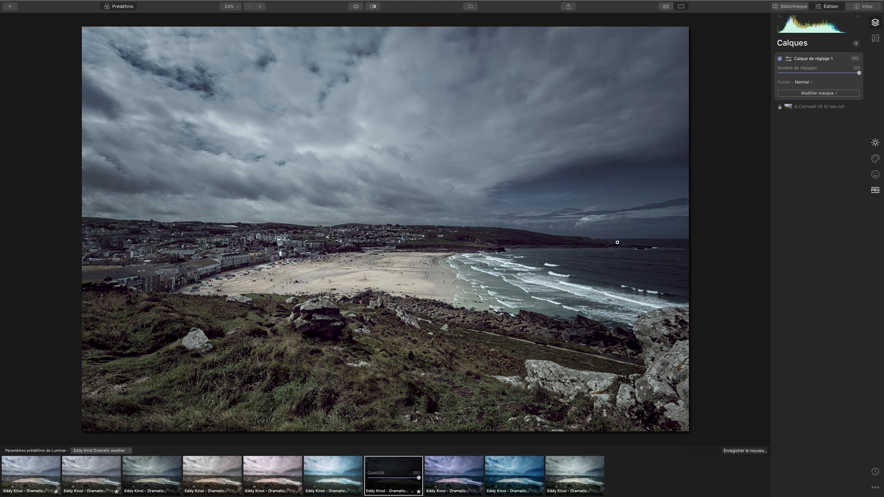
# - Draw a gradient mask on Calque de réglage 1 with the overlay shown, covering the sky and fading out over the beach
pyautogui.click(827, 93)
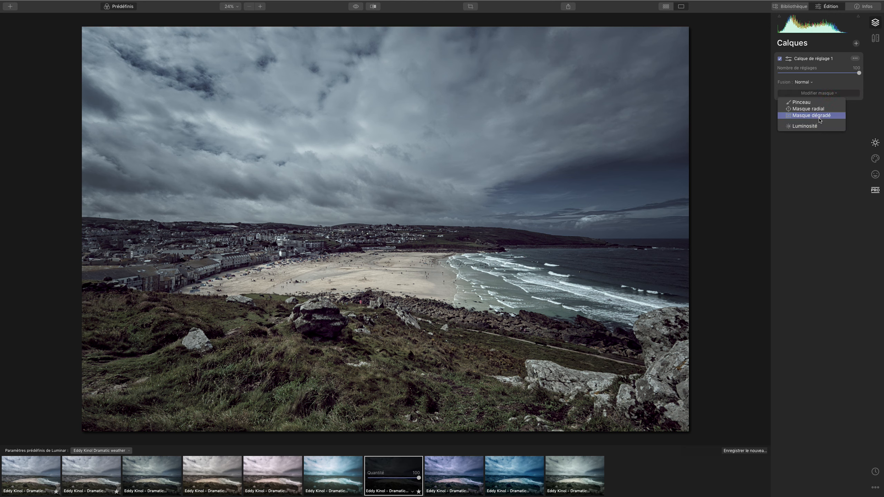
pyautogui.click(820, 116)
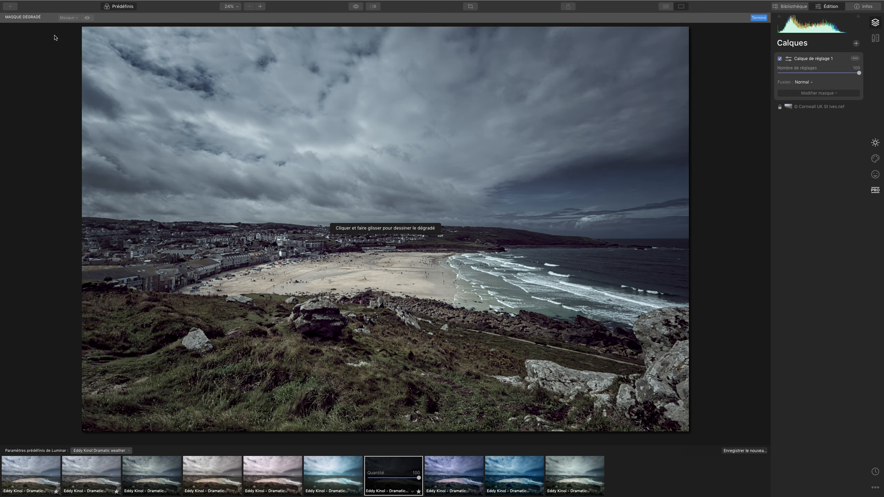
pyautogui.click(87, 17)
pyautogui.moveTo(387, 36); pyautogui.dragTo(387, 175)
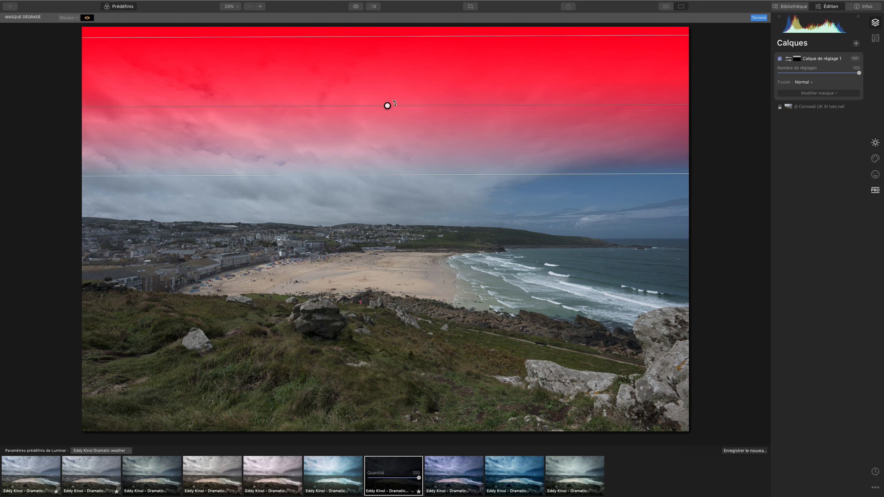
pyautogui.moveTo(387, 104); pyautogui.dragTo(407, 200)
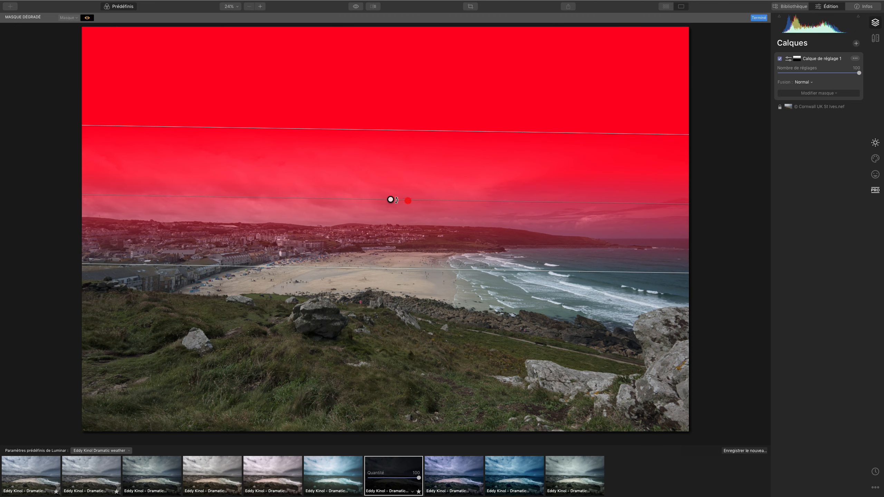
pyautogui.moveTo(389, 267); pyautogui.dragTo(389, 332)
pyautogui.moveTo(389, 231); pyautogui.dragTo(390, 182)
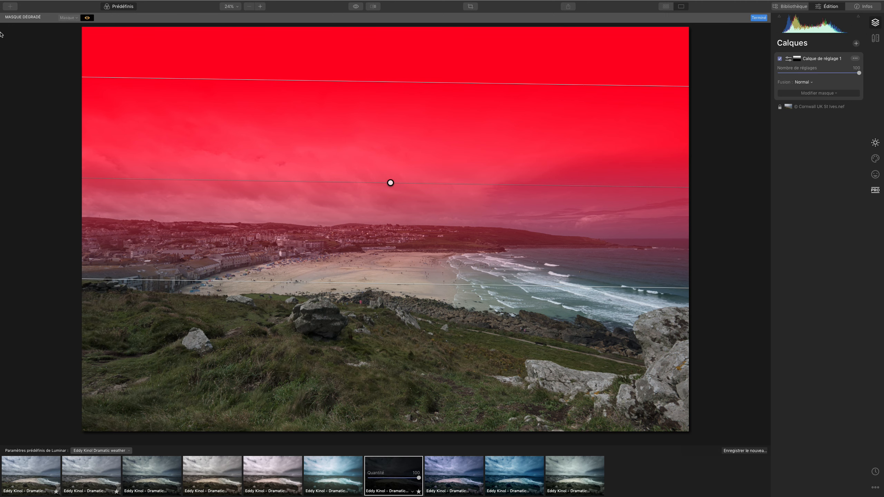
# - Reposition and widen the gradient mask over the sky with the overlay hidden, and check its coverage with the overlay
pyautogui.click(87, 18)
pyautogui.moveTo(385, 183); pyautogui.dragTo(362, 112)
pyautogui.moveTo(363, 81); pyautogui.dragTo(362, 207)
pyautogui.click(362, 207)
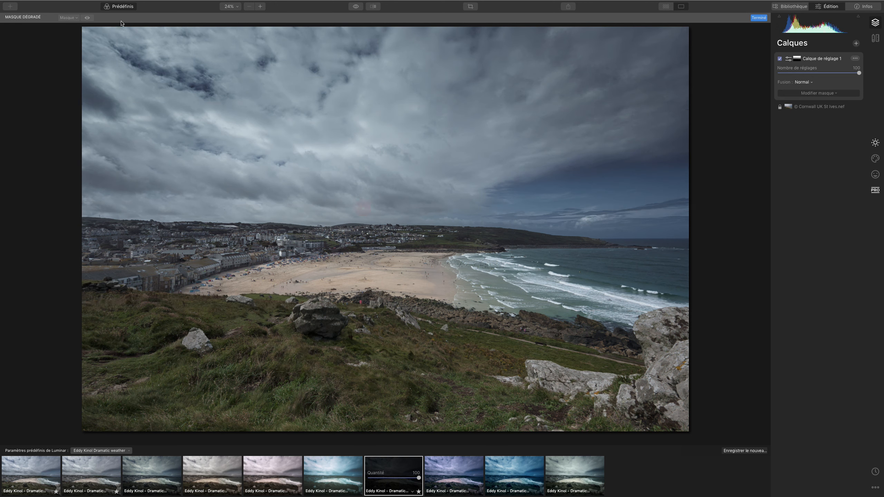
pyautogui.click(87, 18)
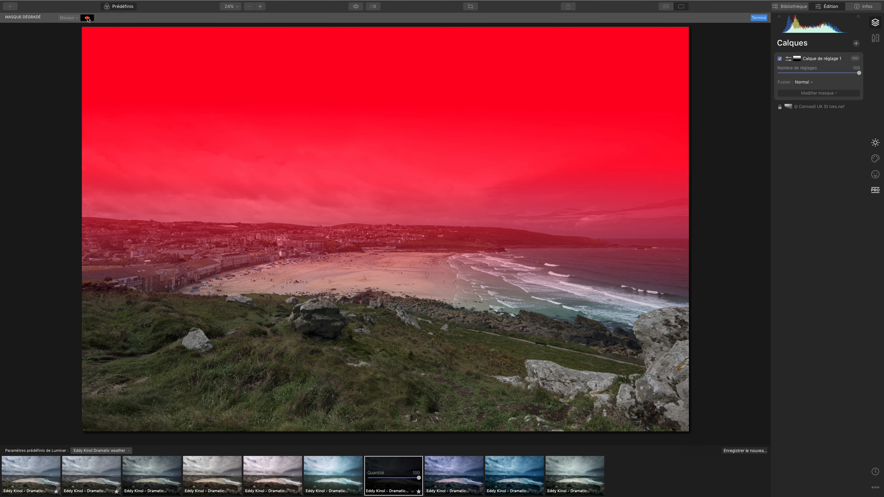
pyautogui.click(88, 18)
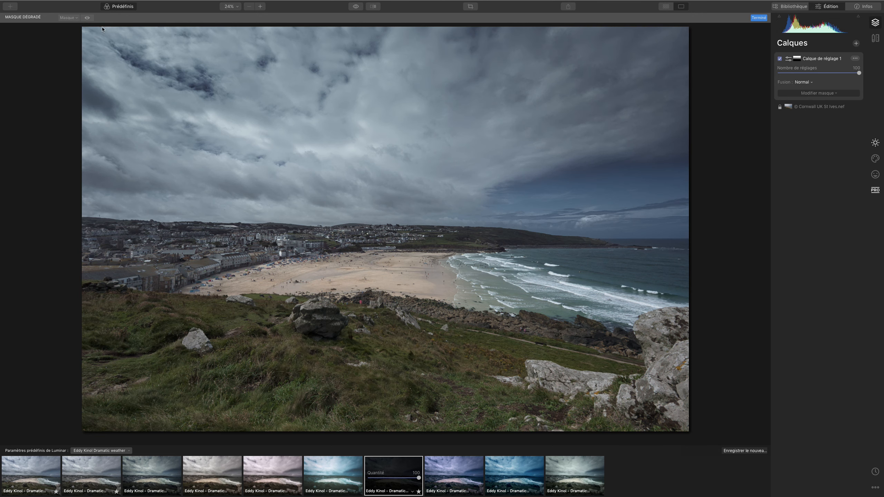
# - Shift the gradient slightly lower and compare the layer's effect at amount 0 and 100, keeping 100
pyautogui.moveTo(362, 206); pyautogui.dragTo(360, 228)
pyautogui.moveTo(859, 73); pyautogui.dragTo(765, 88)
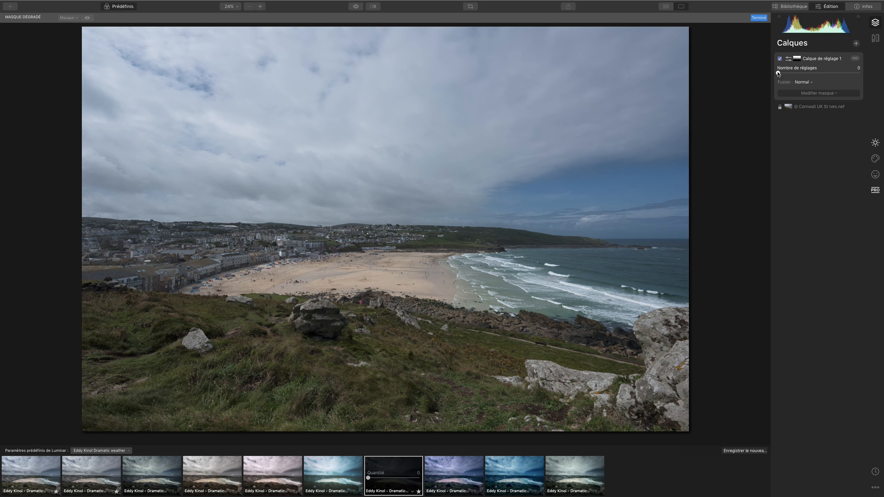
pyautogui.moveTo(779, 74); pyautogui.dragTo(881, 68)
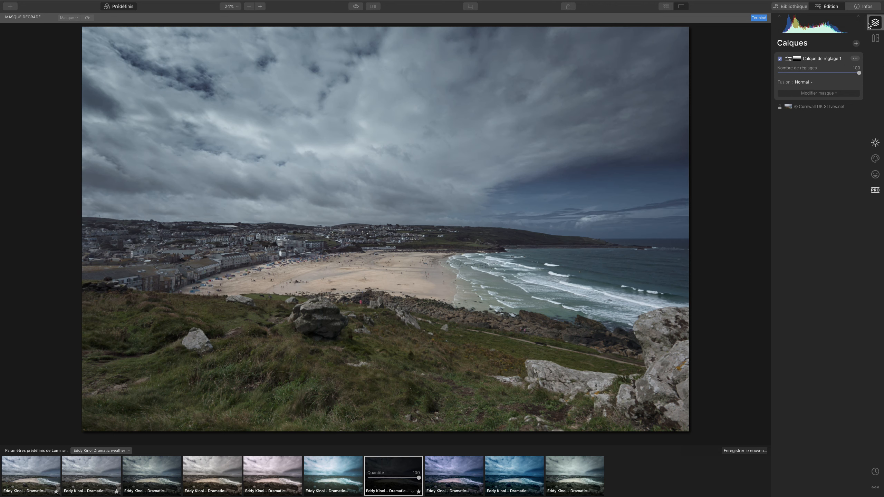
# - Add a second adjustment layer, hide the presets and finish the gradient mask editing
pyautogui.click(856, 43)
pyautogui.click(842, 55)
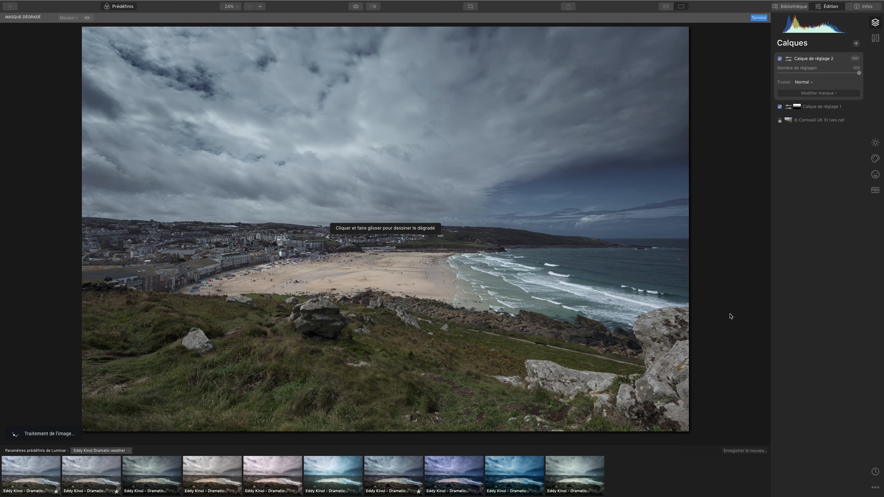
pyautogui.click(119, 6)
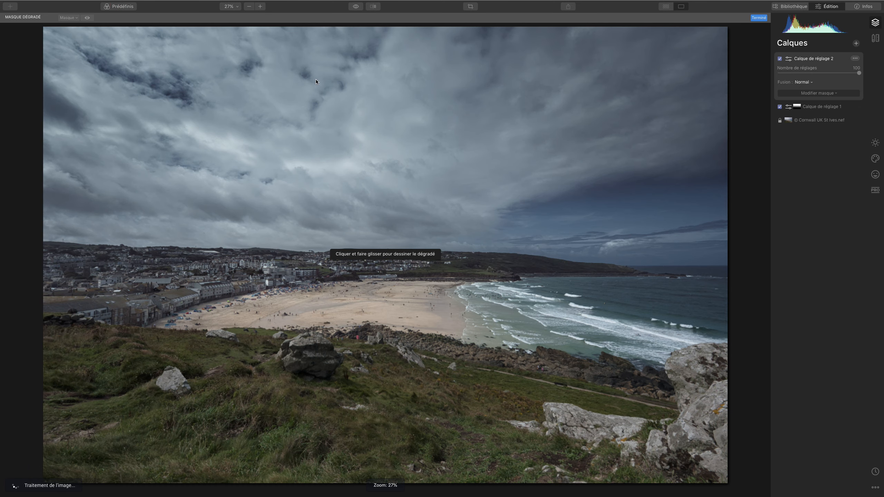
pyautogui.press('Return')
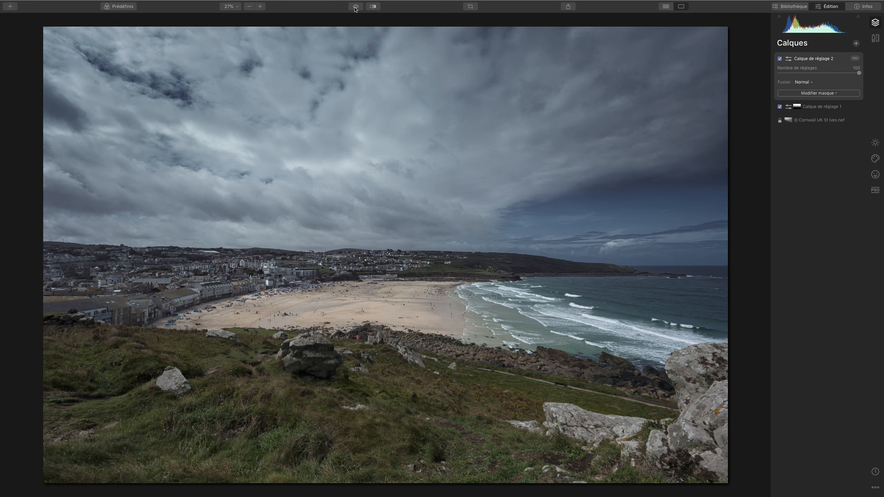
# - Compare the edited photo with the original by repeatedly toggling the before/after preview
pyautogui.click(355, 6)
pyautogui.click(355, 7)
pyautogui.click(356, 6)
pyautogui.click(356, 6)
pyautogui.click(355, 7)
pyautogui.click(355, 7)
pyautogui.click(355, 7)
pyautogui.click(356, 6)
pyautogui.click(355, 7)
pyautogui.click(355, 7)
pyautogui.click(356, 7)
pyautogui.click(355, 7)
pyautogui.click(356, 7)
pyautogui.click(355, 6)
pyautogui.click(356, 6)
pyautogui.click(356, 7)
# - On Calque de réglage 2, set the greens' hue to -60 and saturation to -20, and lower their luminance
pyautogui.click(876, 158)
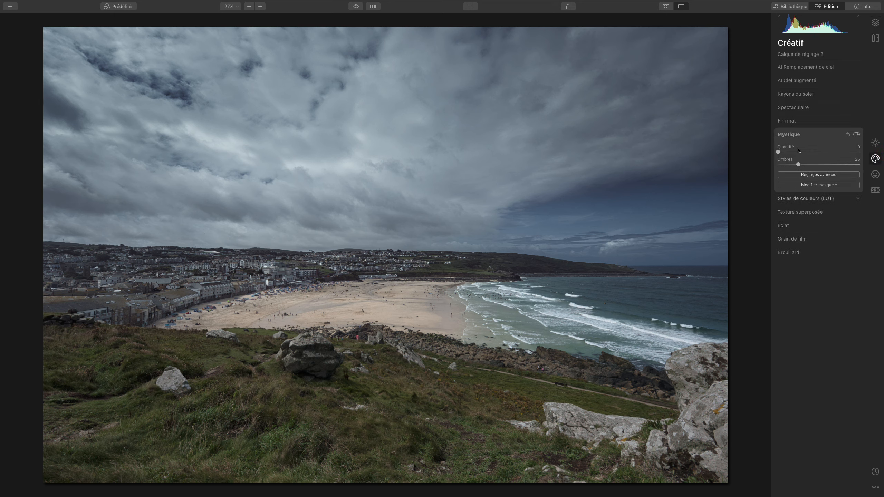
pyautogui.click(875, 142)
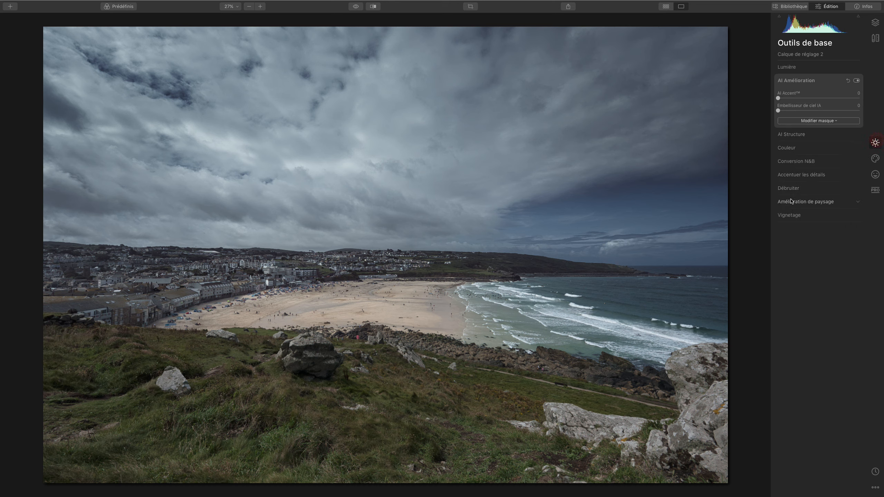
pyautogui.click(800, 144)
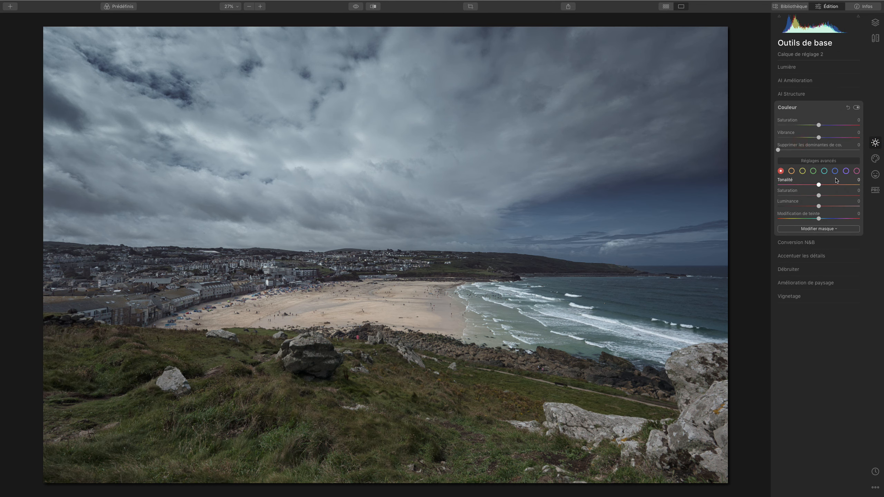
pyautogui.click(813, 171)
pyautogui.moveTo(814, 196); pyautogui.dragTo(794, 187)
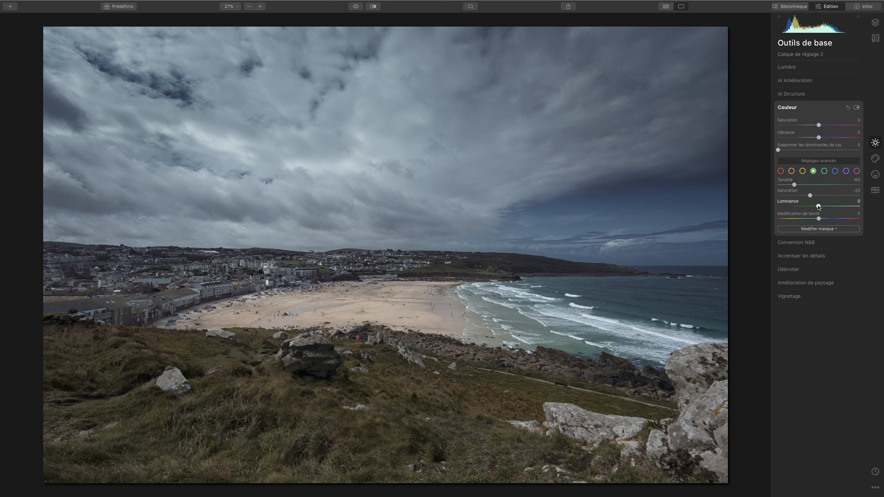
pyautogui.moveTo(818, 206); pyautogui.dragTo(810, 206)
# - Set the yellows' saturation to about -29 and luminance to -13, and shift their hue lower
pyautogui.click(803, 171)
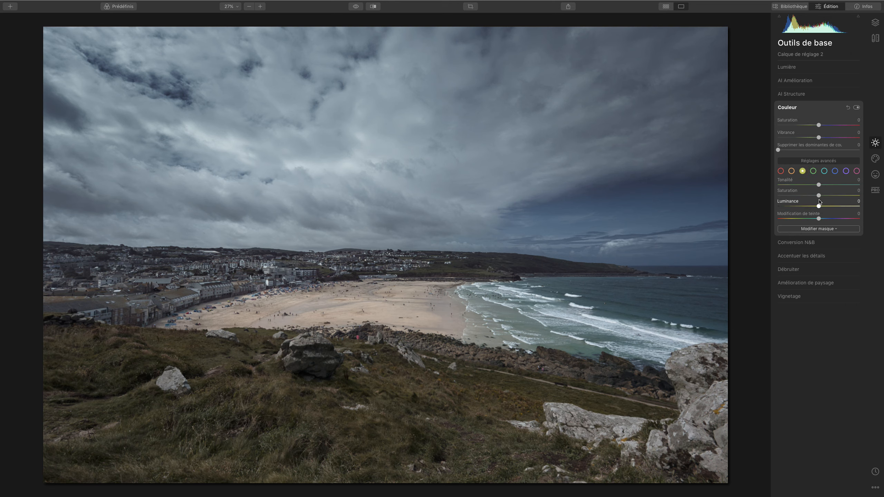
pyautogui.moveTo(815, 198)
pyautogui.mouseDown()
pyautogui.moveTo(806, 196)
pyautogui.moveTo(813, 206)
pyautogui.mouseUp()
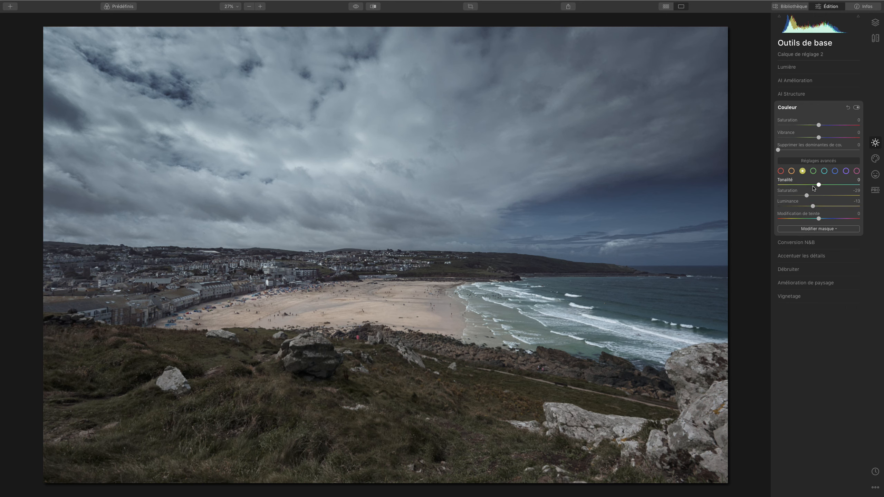
pyautogui.moveTo(820, 186); pyautogui.dragTo(810, 188)
# - Set the oranges' saturation to -28 and luminance to -61 with a slightly positive hue, and reduce the reds' saturation and luminance
pyautogui.click(791, 171)
pyautogui.moveTo(820, 207)
pyautogui.mouseDown()
pyautogui.moveTo(807, 206)
pyautogui.moveTo(818, 185)
pyautogui.moveTo(777, 191)
pyautogui.moveTo(813, 187)
pyautogui.moveTo(780, 188)
pyautogui.moveTo(797, 187)
pyautogui.mouseUp()
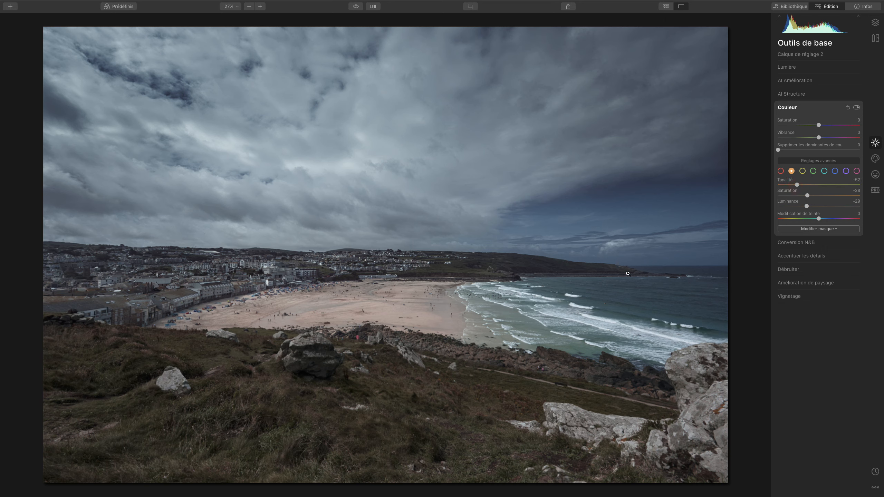
pyautogui.moveTo(797, 185); pyautogui.dragTo(794, 208)
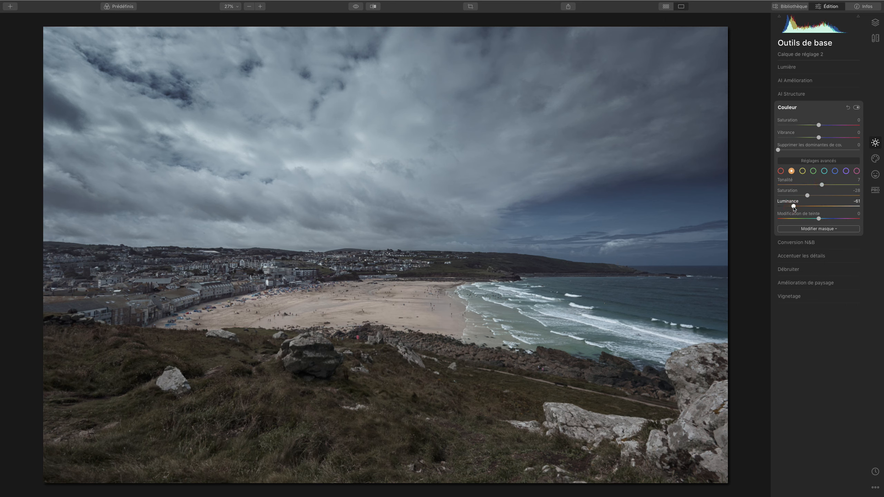
pyautogui.click(780, 172)
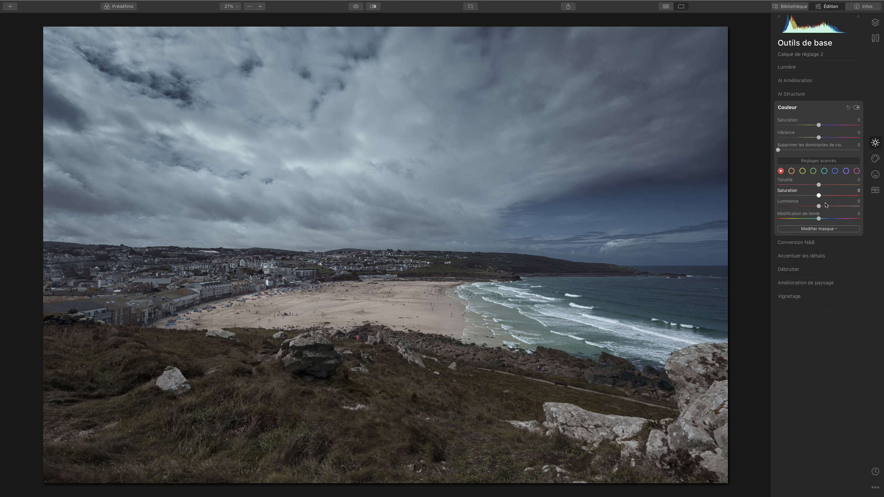
pyautogui.moveTo(819, 207); pyautogui.dragTo(805, 194)
# - Apply a light Photo Filter to Calque de réglage 2 by raising its amount slightly
pyautogui.click(880, 192)
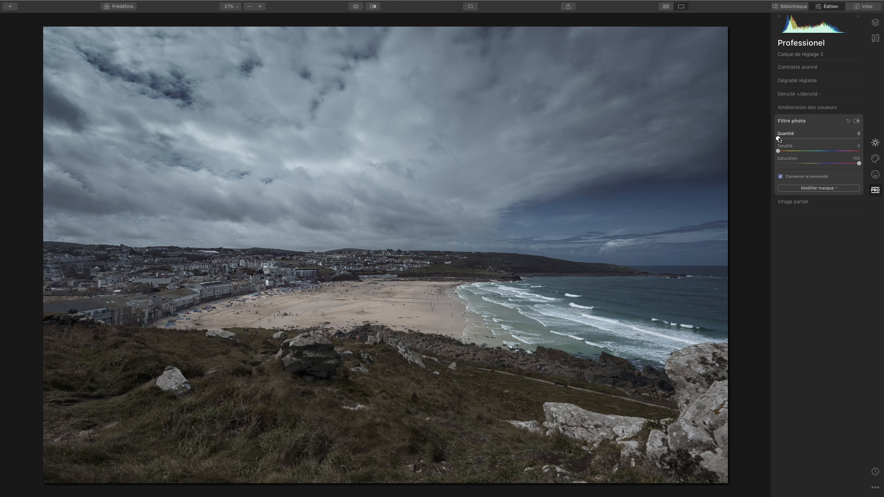
pyautogui.moveTo(778, 138); pyautogui.dragTo(790, 139)
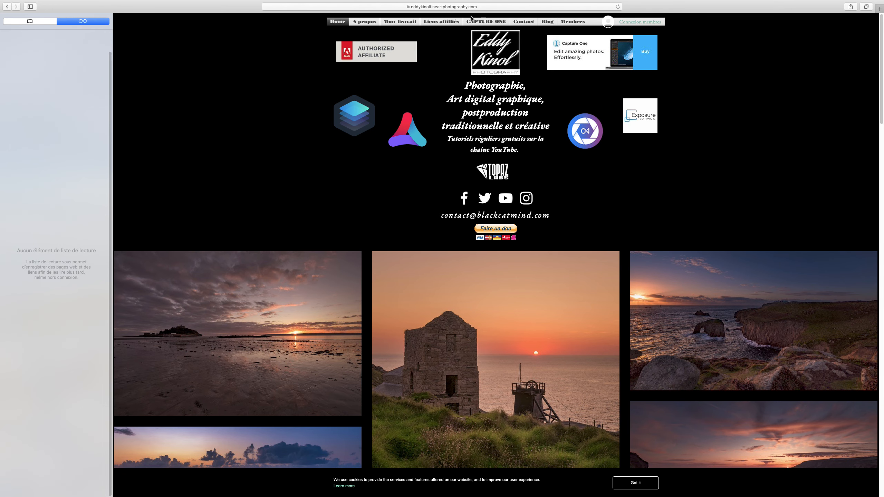
pyautogui.click(435, 26)
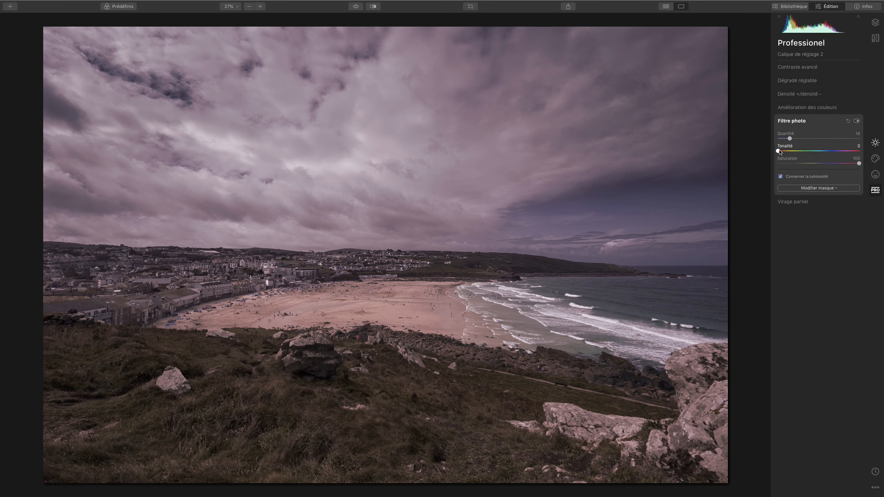
# - Set the Photo Filter's hue to 242 and its amount to 20, and compare the image with and without the filter
pyautogui.moveTo(780, 152); pyautogui.dragTo(837, 148)
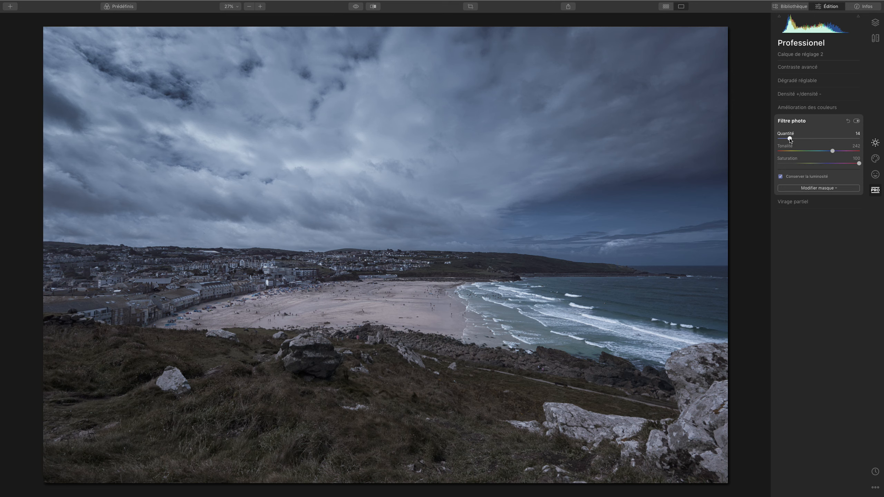
pyautogui.moveTo(788, 139); pyautogui.dragTo(755, 141)
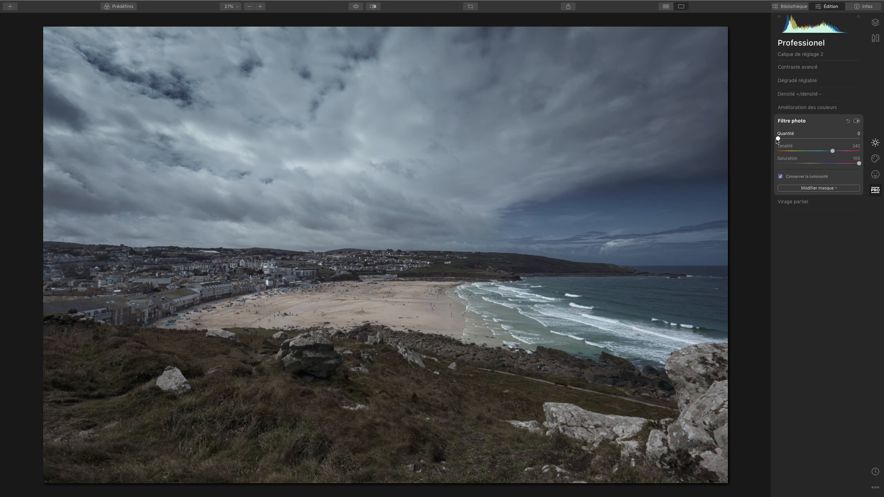
pyautogui.moveTo(777, 140); pyautogui.dragTo(789, 140)
pyautogui.moveTo(793, 142); pyautogui.dragTo(774, 143)
pyautogui.moveTo(793, 141)
pyautogui.mouseDown()
pyautogui.moveTo(817, 140)
pyautogui.moveTo(795, 140)
pyautogui.mouseUp()
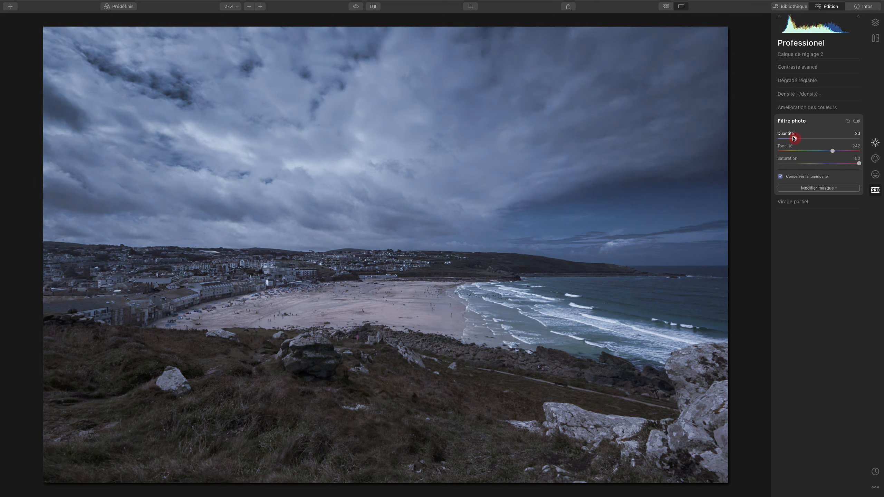
pyautogui.click(856, 122)
pyautogui.click(857, 121)
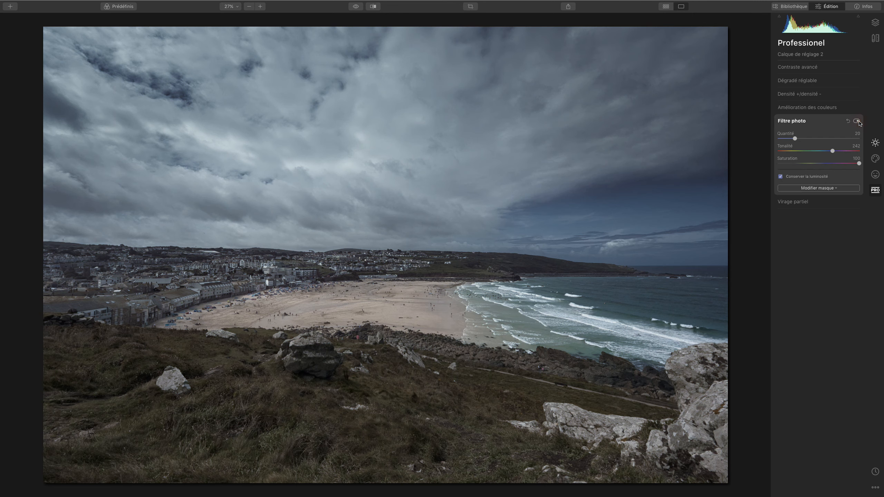
pyautogui.click(856, 121)
pyautogui.click(857, 121)
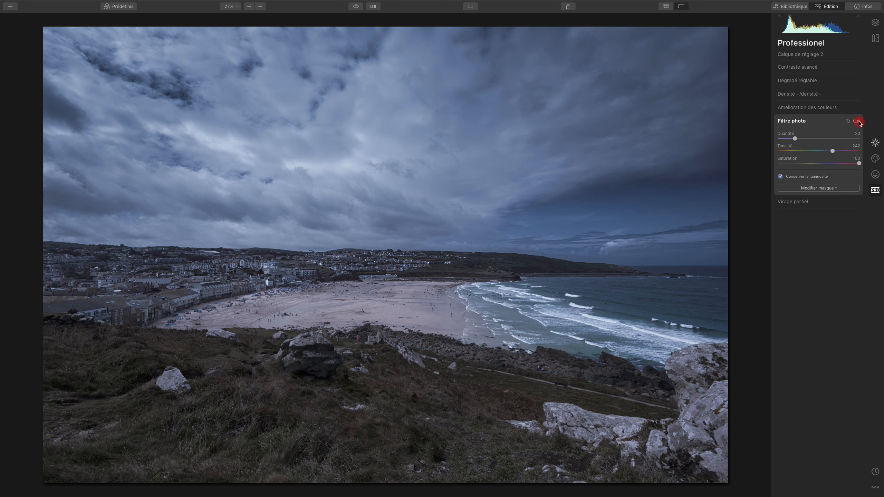
pyautogui.click(857, 122)
pyautogui.click(857, 121)
# - Apply a moderate Mystique effect to Calque de réglage 2, with its amount slightly below 28
pyautogui.click(875, 158)
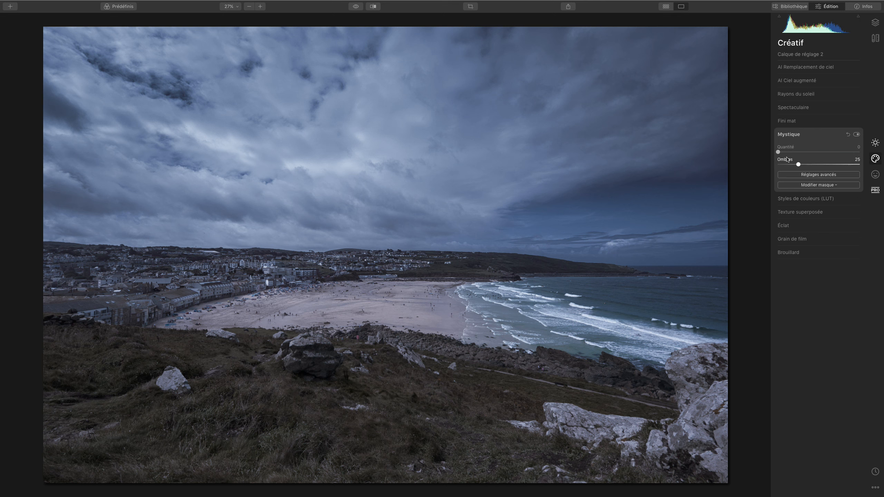
pyautogui.moveTo(779, 152); pyautogui.dragTo(789, 154)
pyautogui.moveTo(793, 154); pyautogui.dragTo(802, 156)
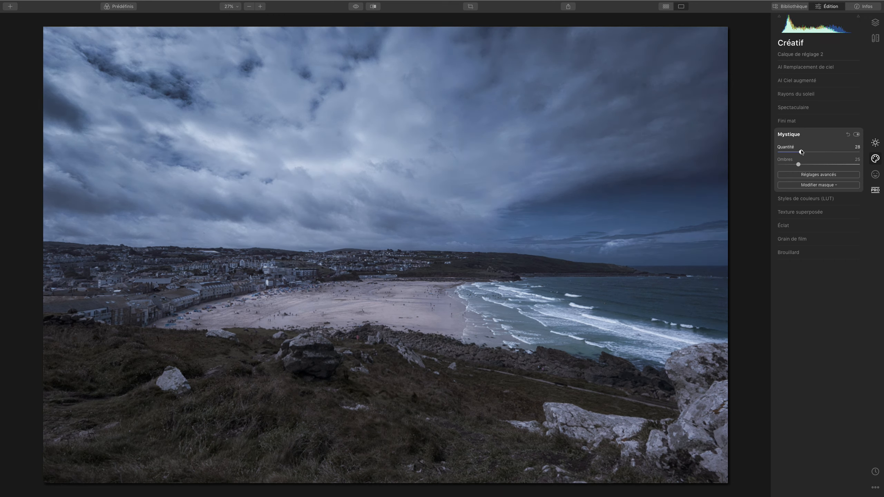
pyautogui.moveTo(801, 152); pyautogui.dragTo(797, 155)
# - Add a light matte finish (Fini mat) with an amount of about 8
pyautogui.click(790, 121)
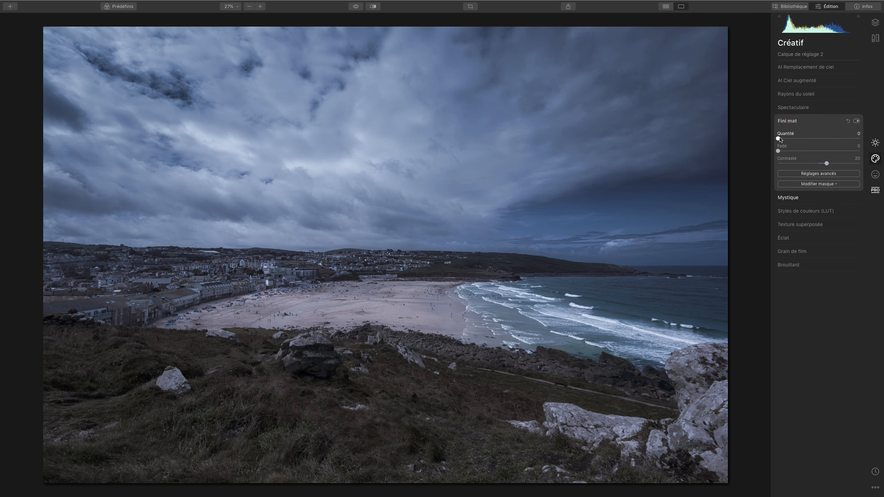
pyautogui.moveTo(779, 139)
pyautogui.mouseDown()
pyautogui.moveTo(812, 141)
pyautogui.moveTo(784, 144)
pyautogui.mouseUp()
pyautogui.moveTo(781, 140); pyautogui.dragTo(785, 141)
# - Darken the grassy foreground with a Lumière exposure of about -0.74, limited by a slanted gradient mask across the hillside
pyautogui.click(874, 141)
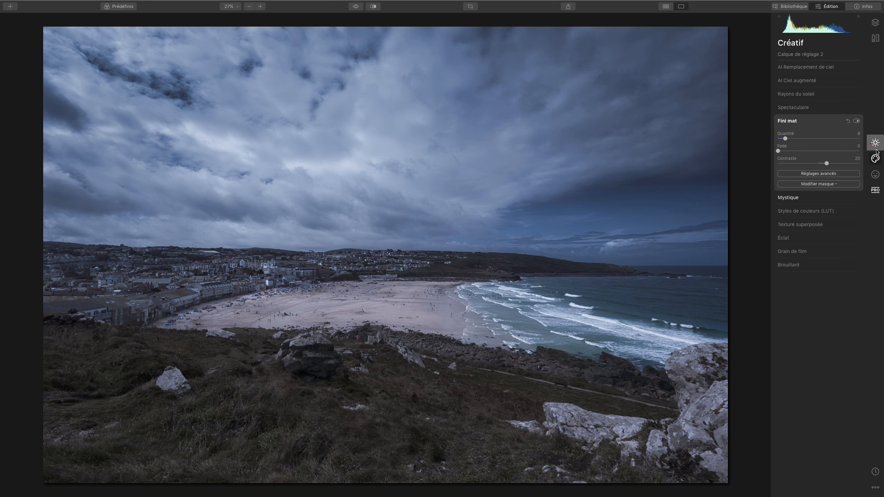
pyautogui.moveTo(812, 133); pyautogui.dragTo(815, 133)
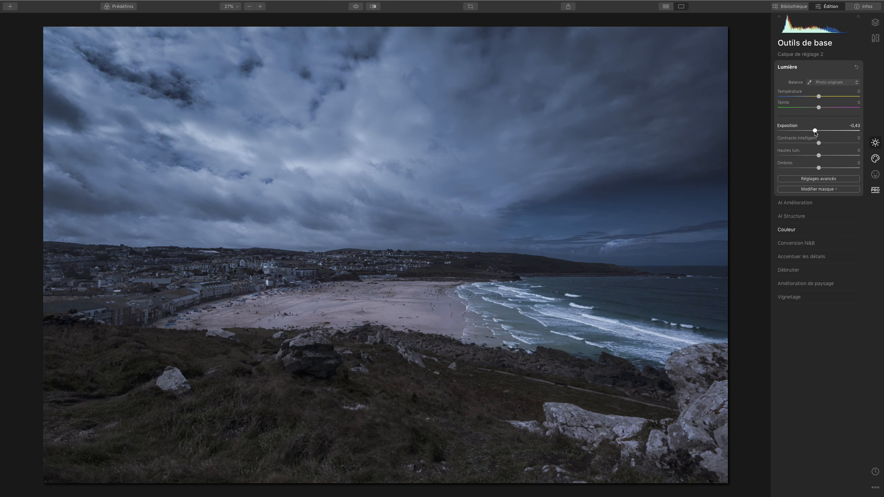
pyautogui.moveTo(816, 133); pyautogui.dragTo(816, 133)
pyautogui.click(820, 190)
pyautogui.click(809, 212)
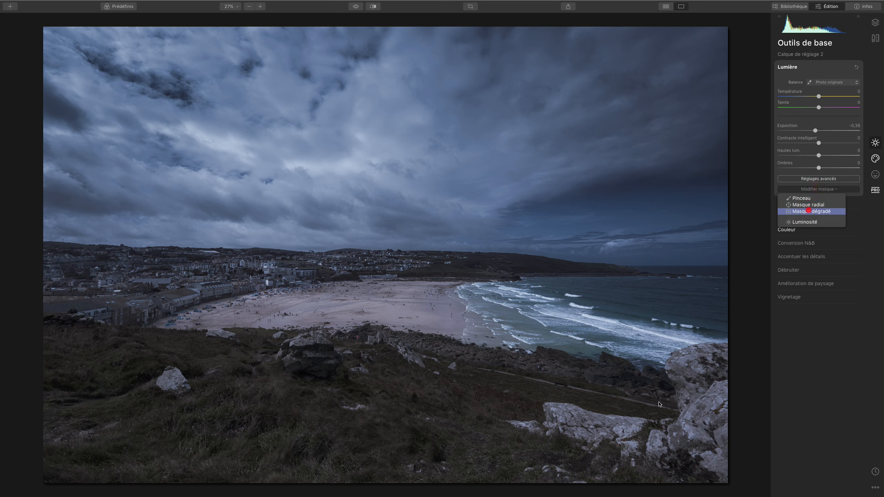
pyautogui.moveTo(204, 470)
pyautogui.mouseDown()
pyautogui.moveTo(235, 431)
pyautogui.moveTo(236, 410)
pyautogui.moveTo(223, 389)
pyautogui.mouseUp()
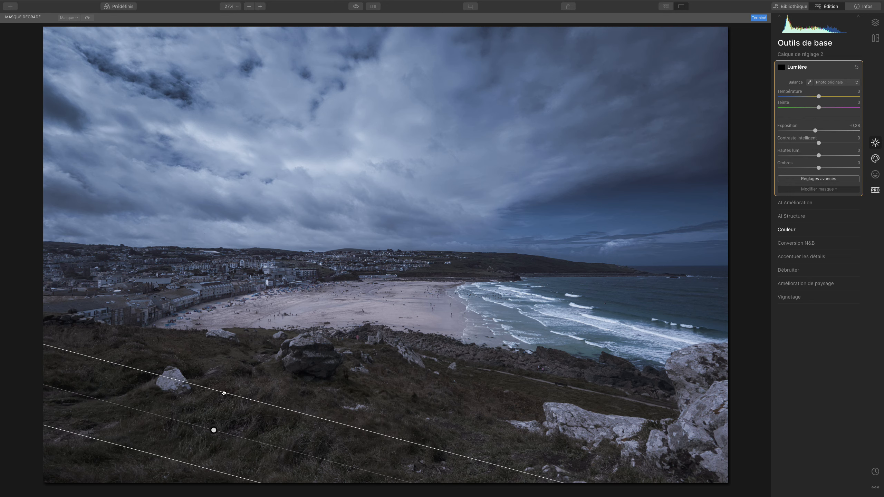
pyautogui.moveTo(212, 430); pyautogui.dragTo(258, 376)
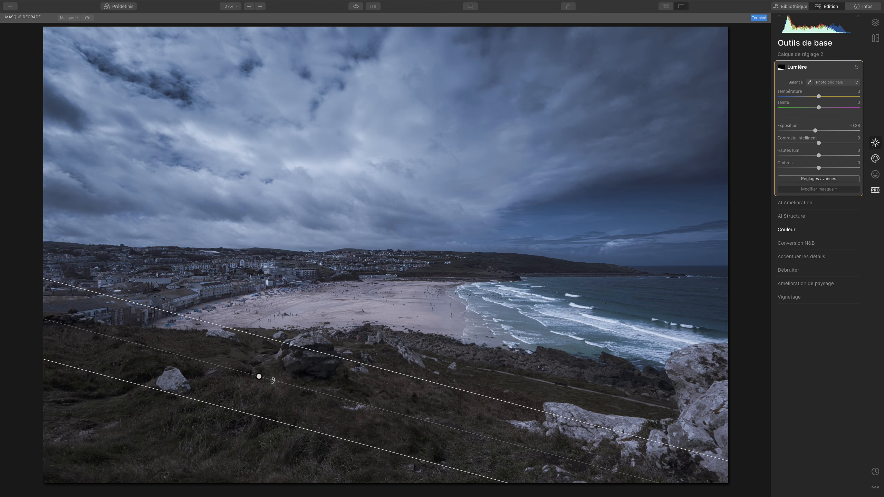
pyautogui.moveTo(272, 380); pyautogui.dragTo(274, 378)
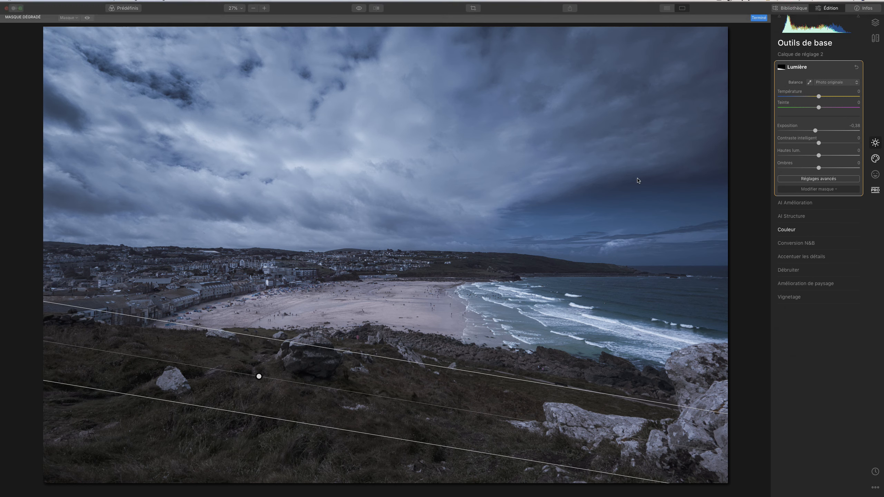
pyautogui.moveTo(259, 376); pyautogui.dragTo(267, 360)
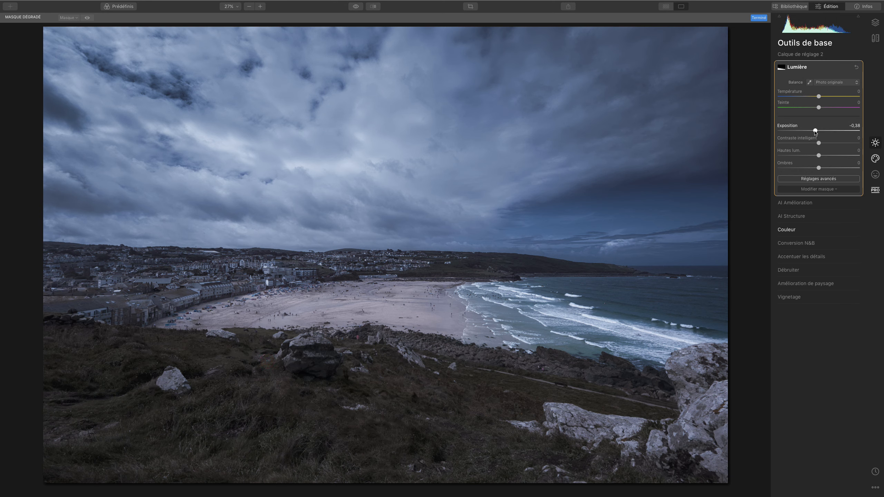
pyautogui.moveTo(814, 132); pyautogui.dragTo(812, 132)
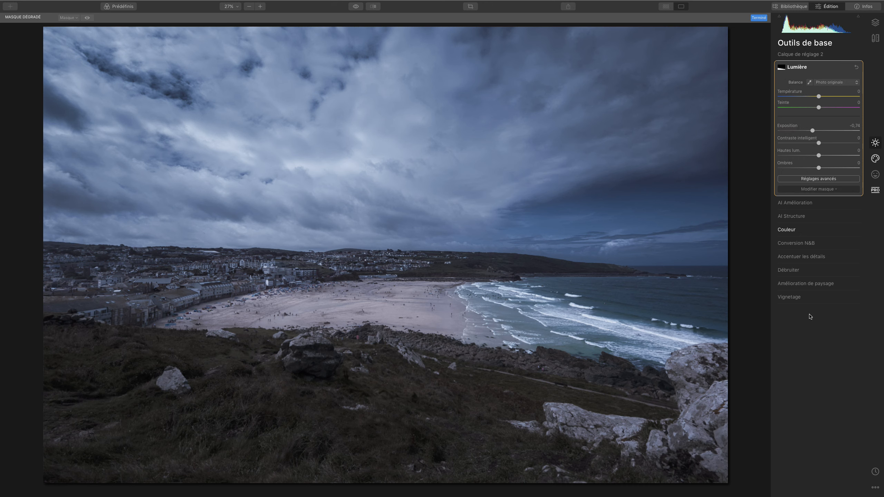
# - Compare the edited photo with the original several times
pyautogui.click(356, 6)
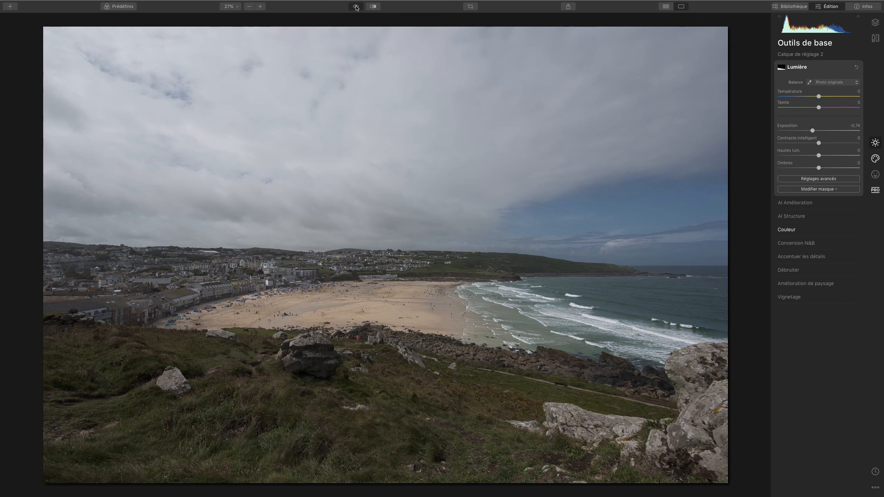
pyautogui.click(355, 6)
pyautogui.click(355, 6)
pyautogui.click(356, 6)
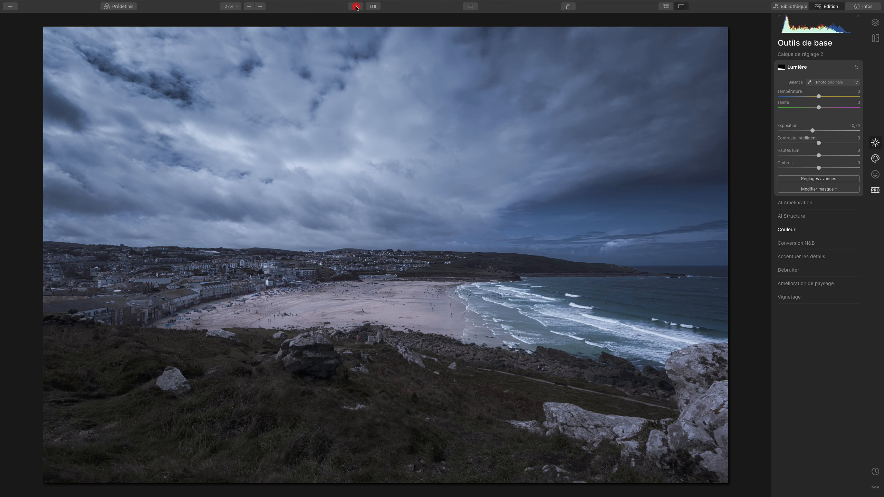
pyautogui.click(356, 6)
pyautogui.click(356, 6)
pyautogui.click(356, 6)
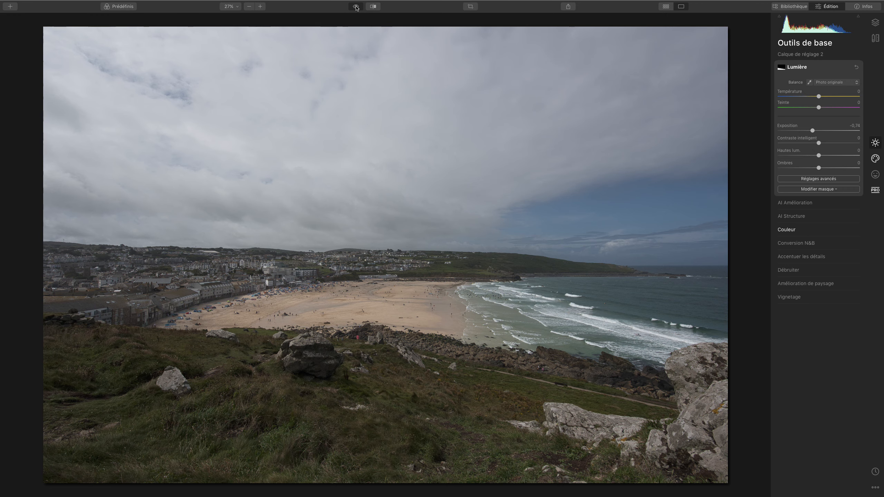
pyautogui.click(356, 7)
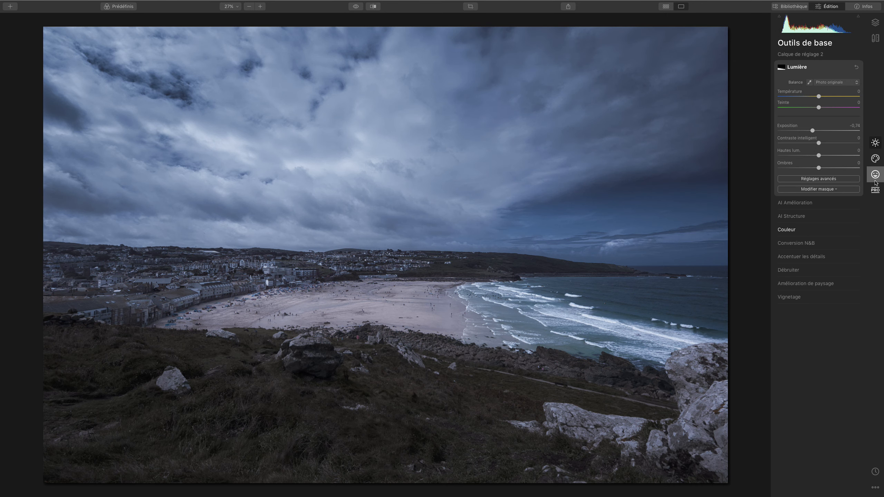
# - Reduce the blues' saturation to -40 and luminance to -21, and check the result against the original photo
pyautogui.click(797, 67)
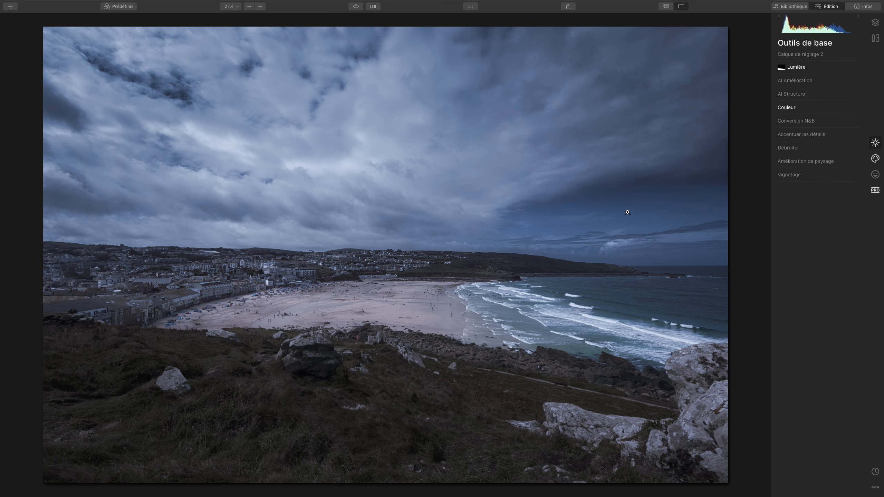
pyautogui.click(788, 110)
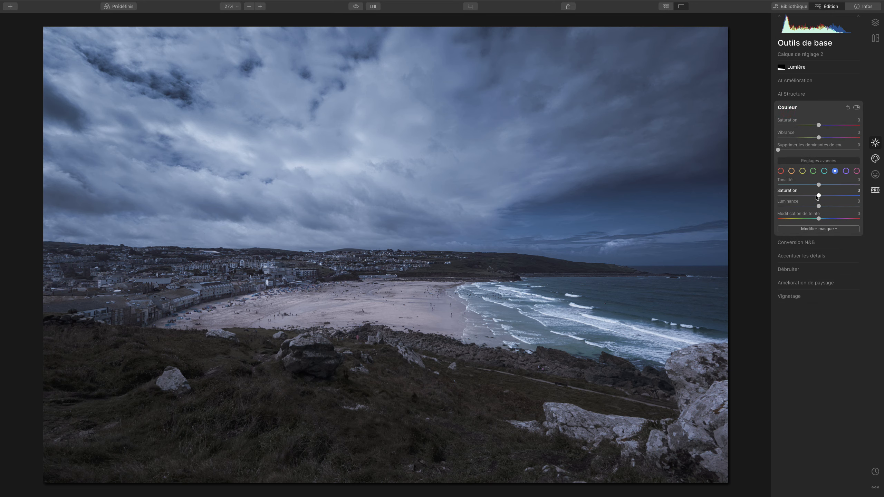
pyautogui.moveTo(819, 196); pyautogui.dragTo(800, 198)
pyautogui.moveTo(818, 207); pyautogui.dragTo(808, 208)
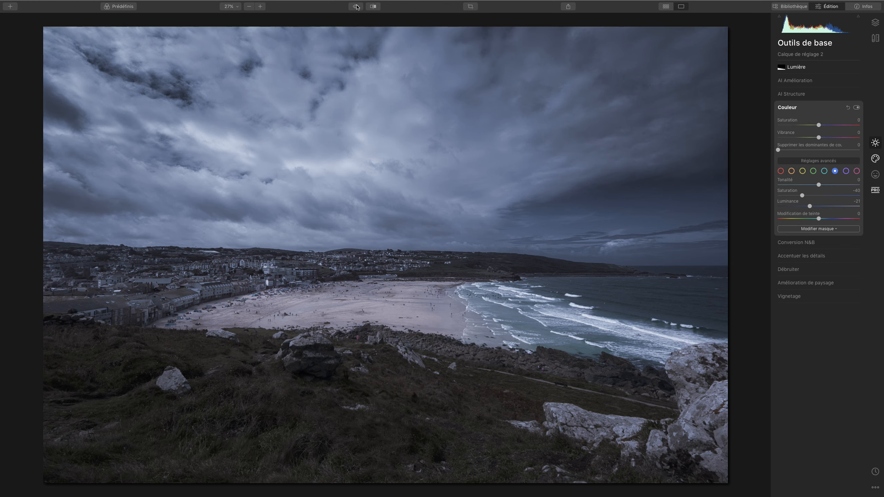
pyautogui.click(357, 6)
pyautogui.click(356, 6)
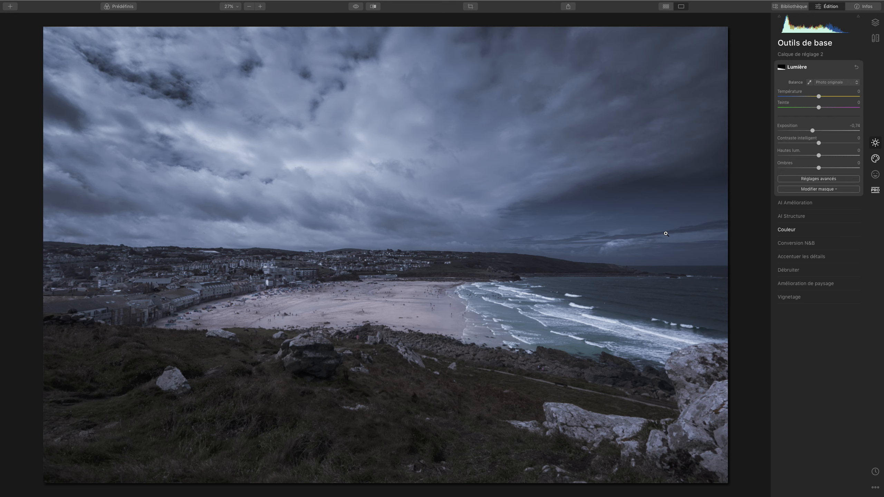
# - Add a light fog effect (Brouillard léger) with an amount of 15
pyautogui.click(875, 160)
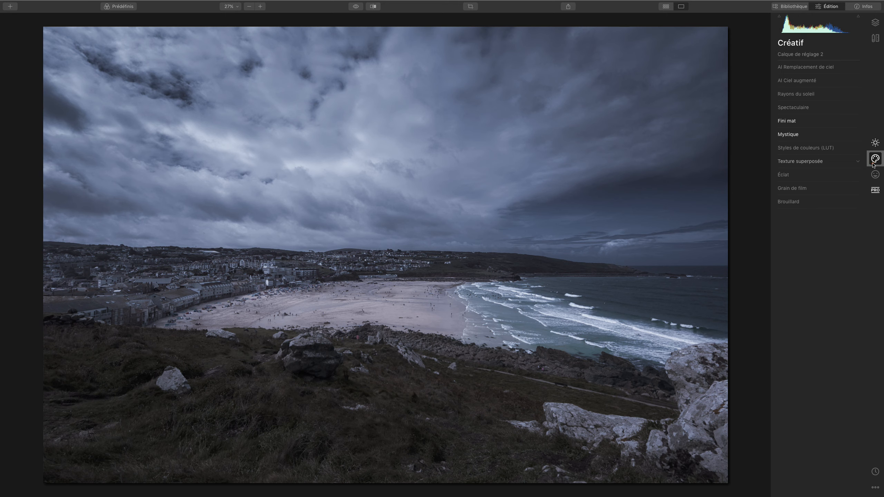
pyautogui.click(792, 200)
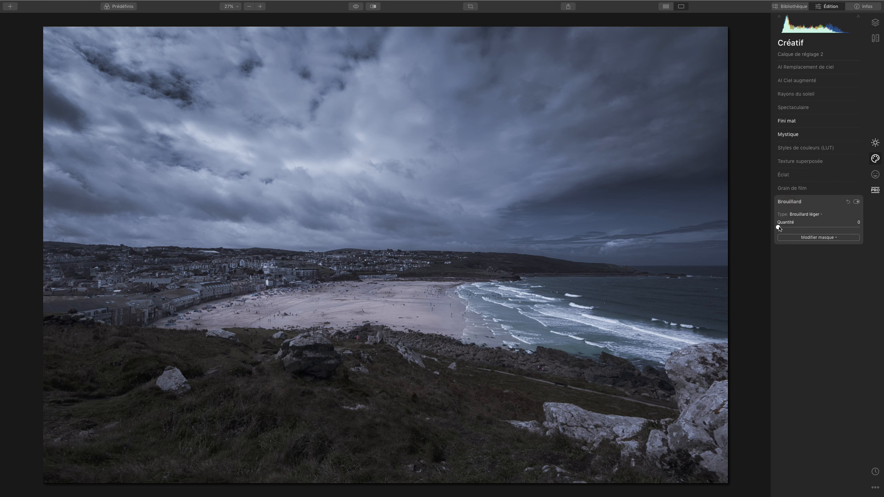
pyautogui.moveTo(779, 228); pyautogui.dragTo(792, 225)
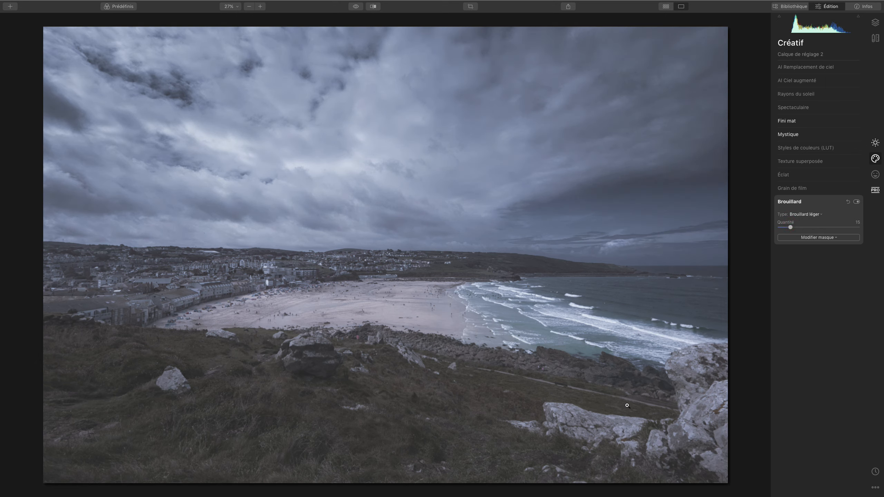
# - Compare the photo with and without the fog effect, and against the original image
pyautogui.click(856, 202)
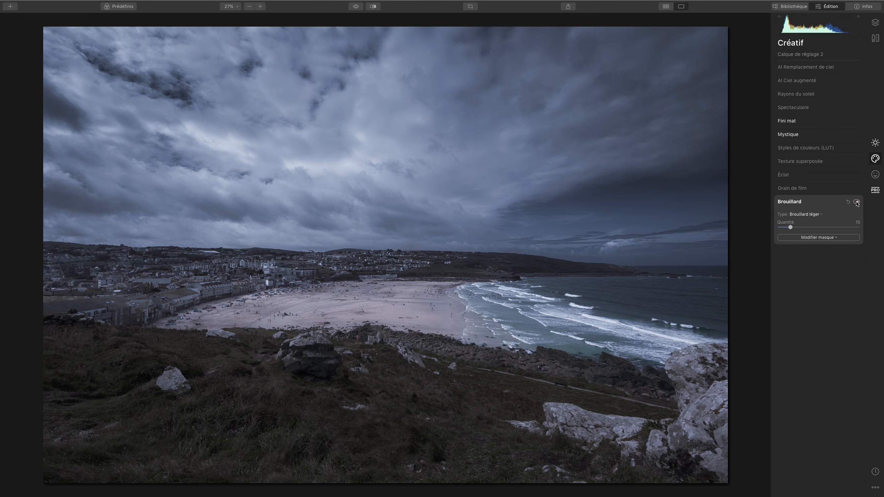
pyautogui.click(856, 202)
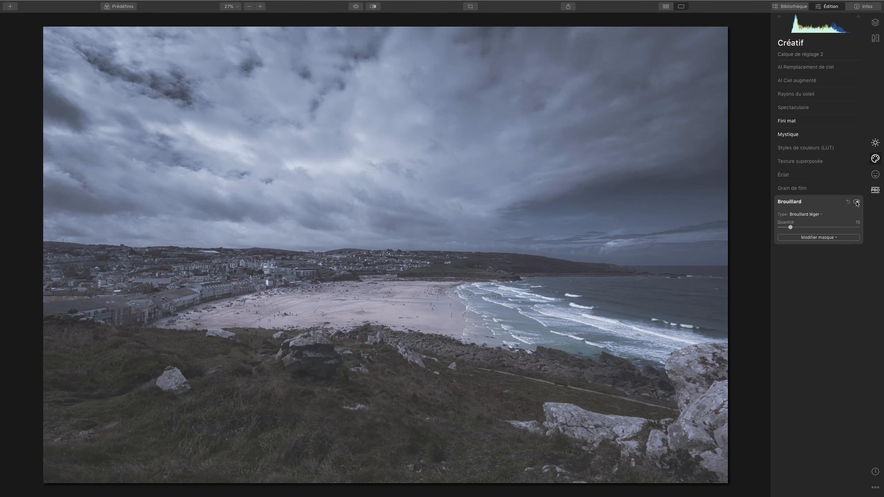
pyautogui.click(354, 6)
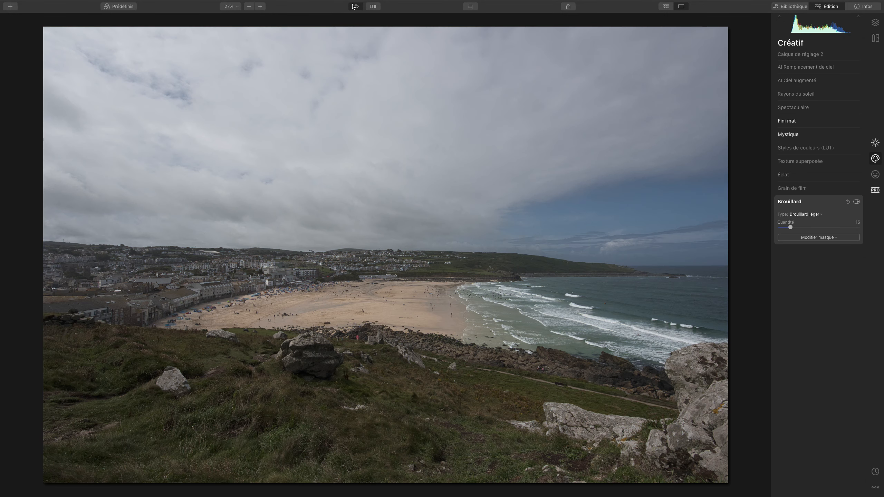
pyautogui.click(354, 6)
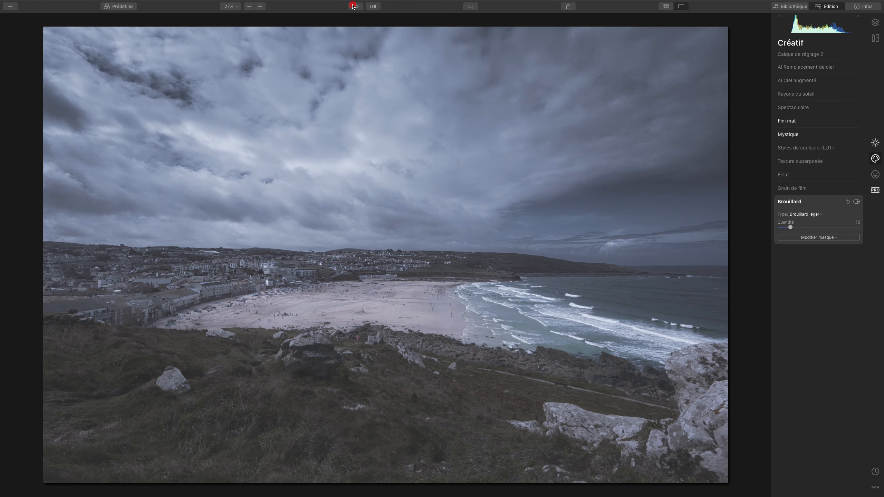
pyautogui.click(856, 202)
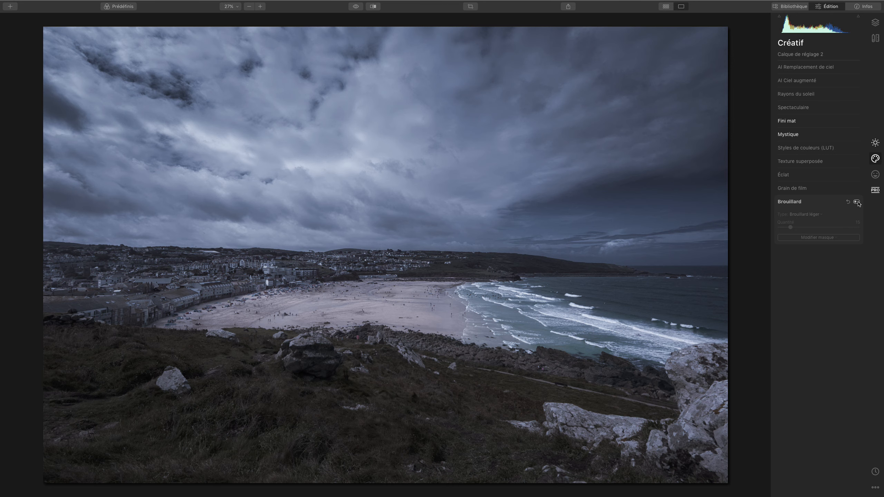
pyautogui.click(857, 202)
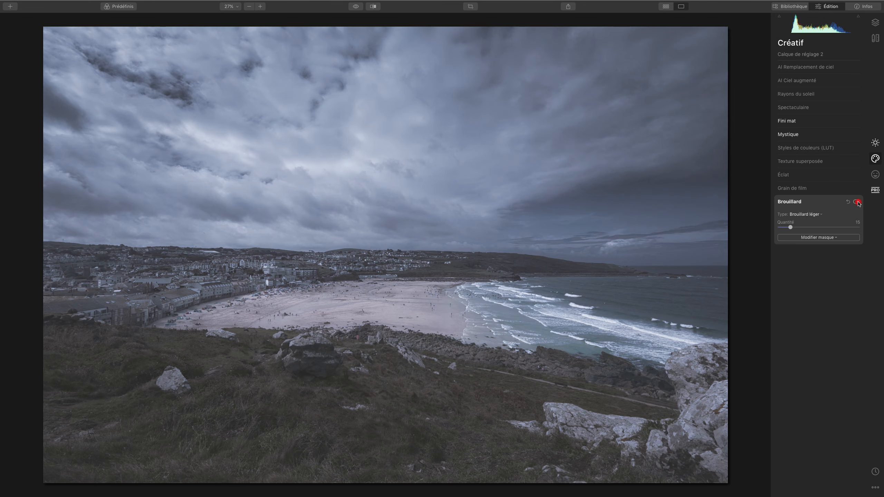
pyautogui.click(857, 202)
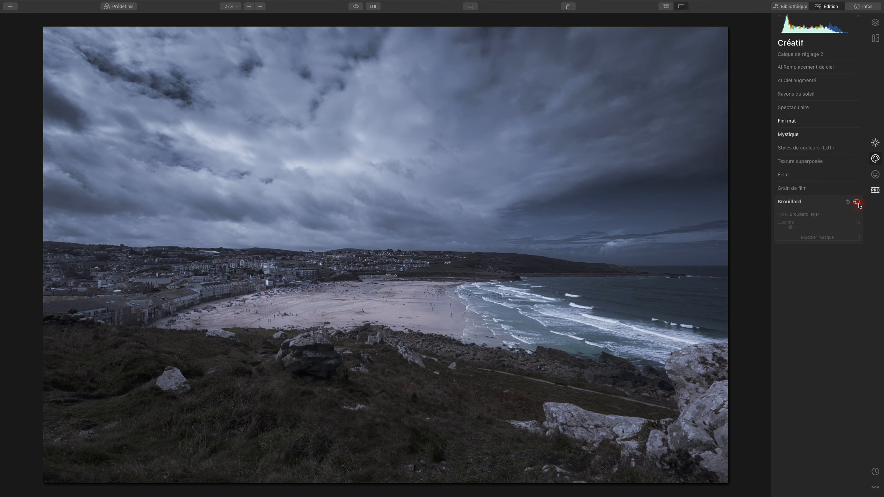
pyautogui.click(857, 202)
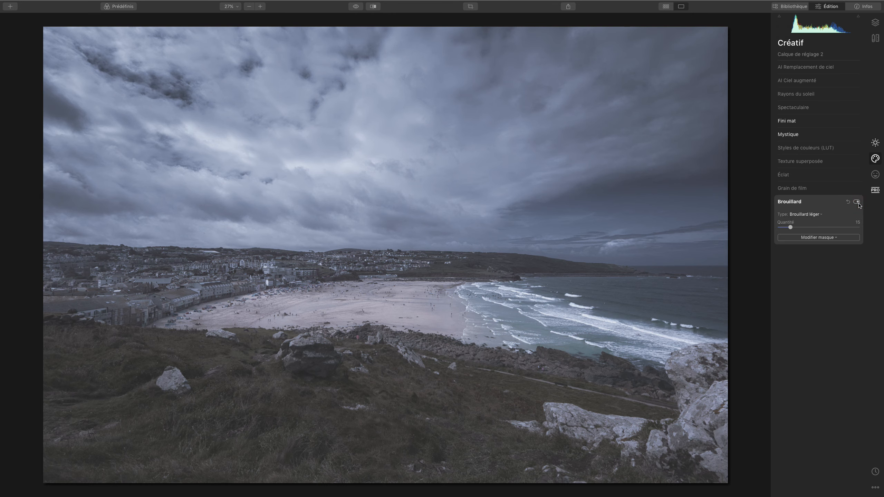
pyautogui.click(857, 202)
pyautogui.click(856, 202)
pyautogui.click(856, 202)
pyautogui.click(856, 202)
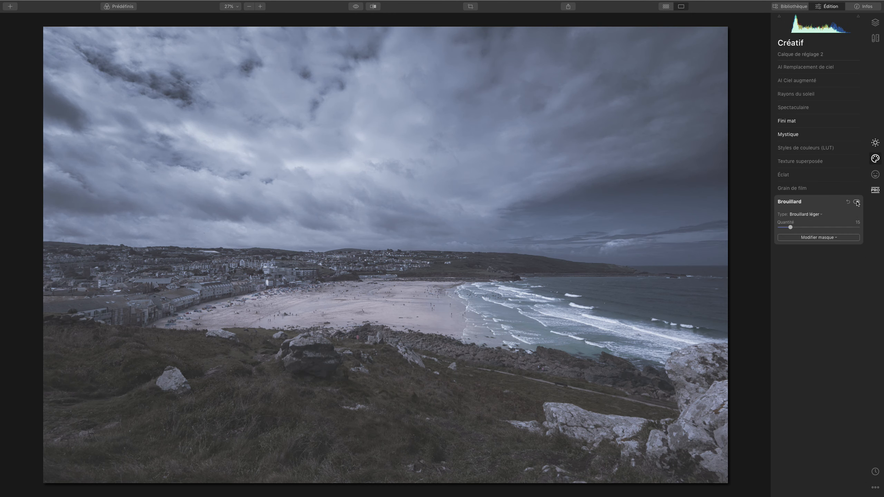